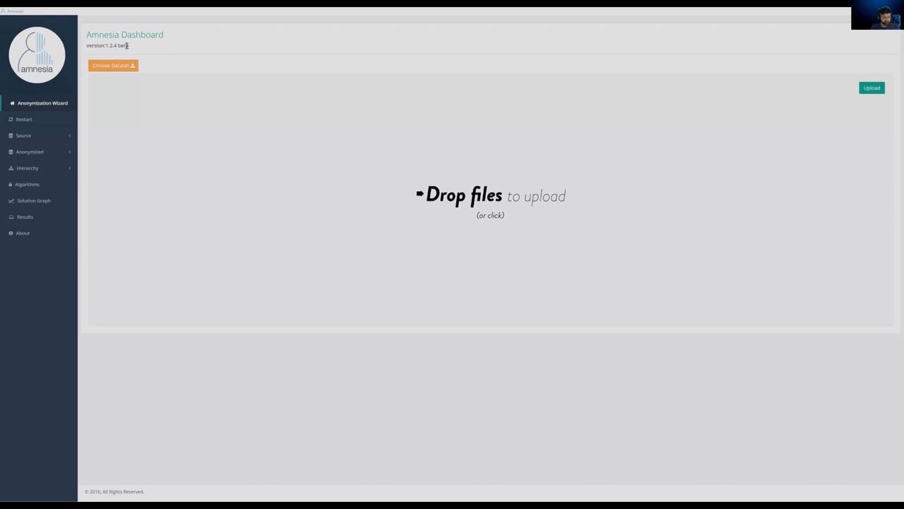
- Load the local dataset newSlim.csv as a simple table with a semicolon delimiter
double_click(162, 146)
click(247, 240)
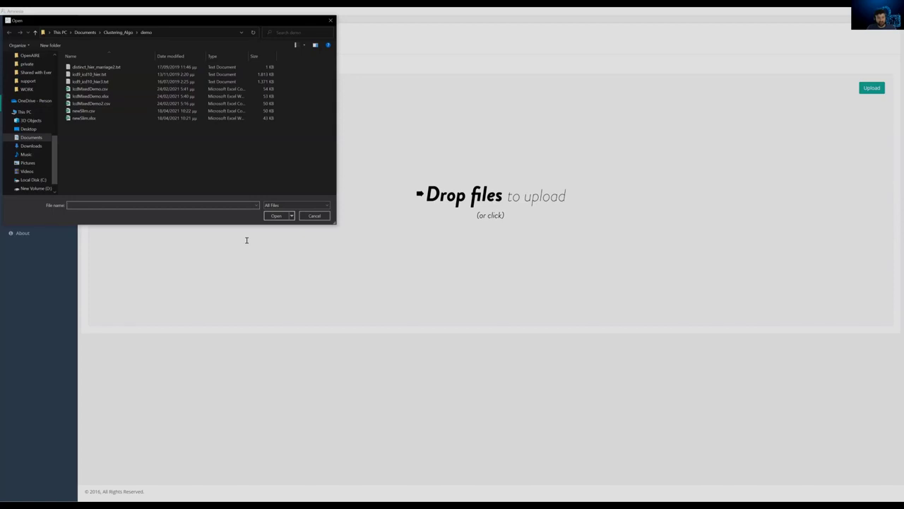
key(Down)
key(Return)
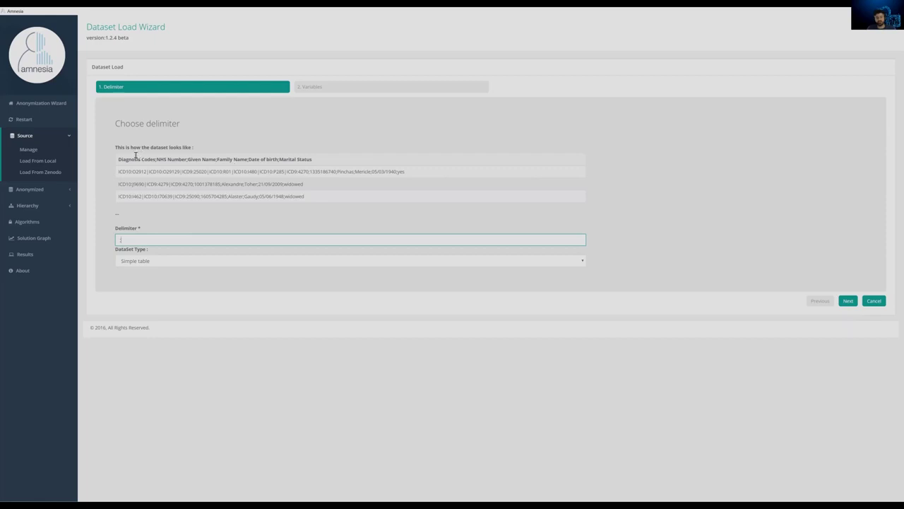
key(Return)
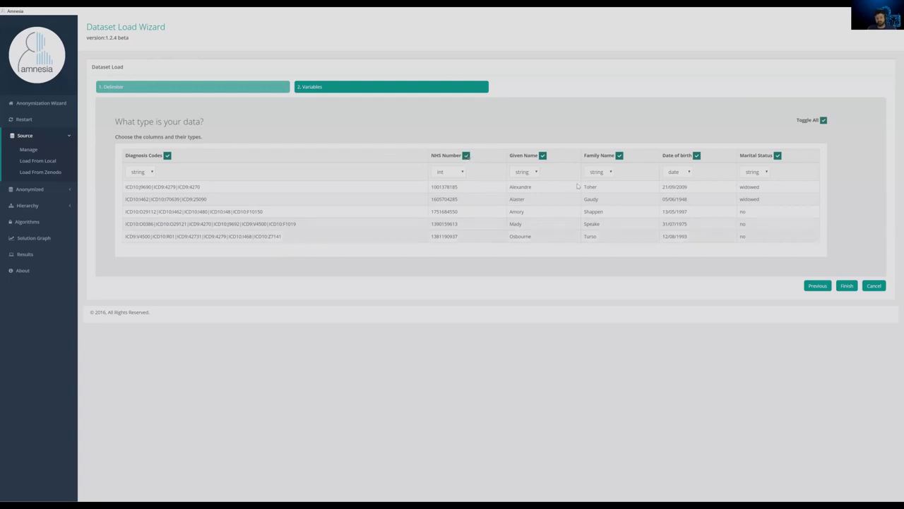
- Exclude the NHS Number, Given Name and Family Name columns and finish importing the dataset
key(alt+Down)
key(Escape)
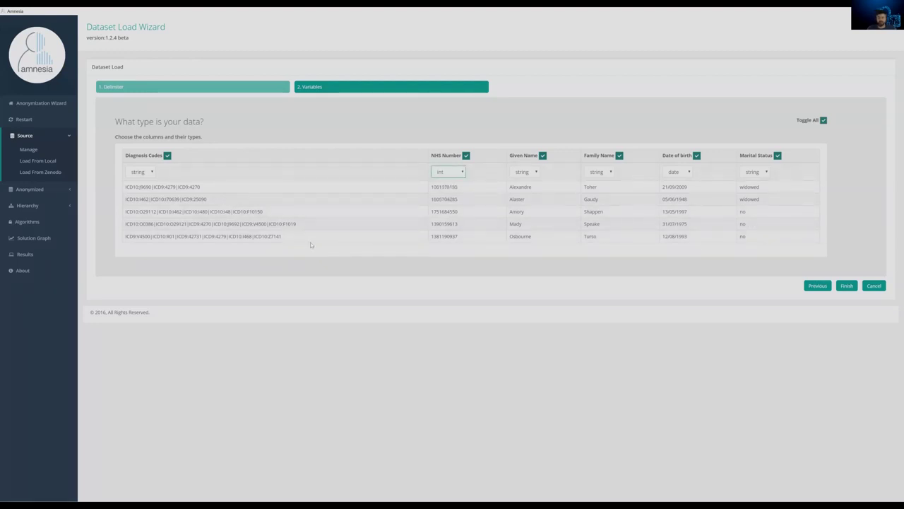
click(466, 155)
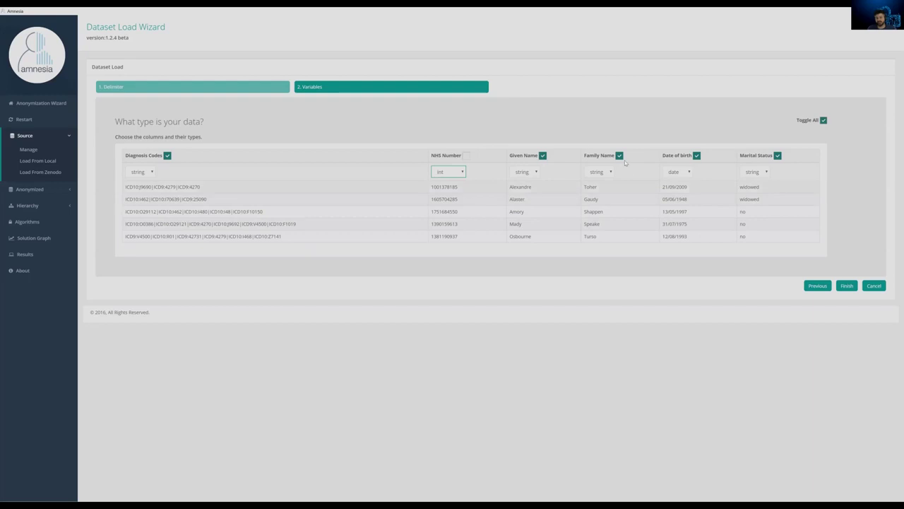
click(543, 155)
click(619, 155)
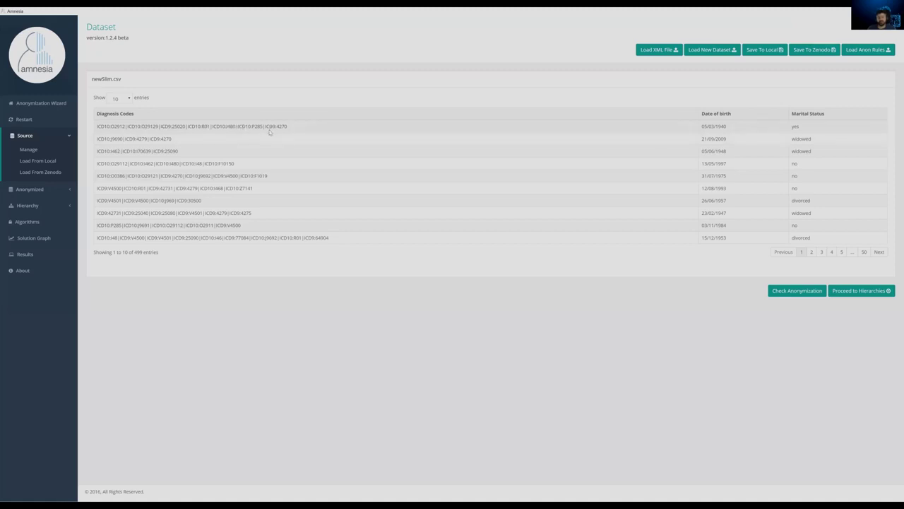
drag(289, 127, 239, 127)
click(289, 128)
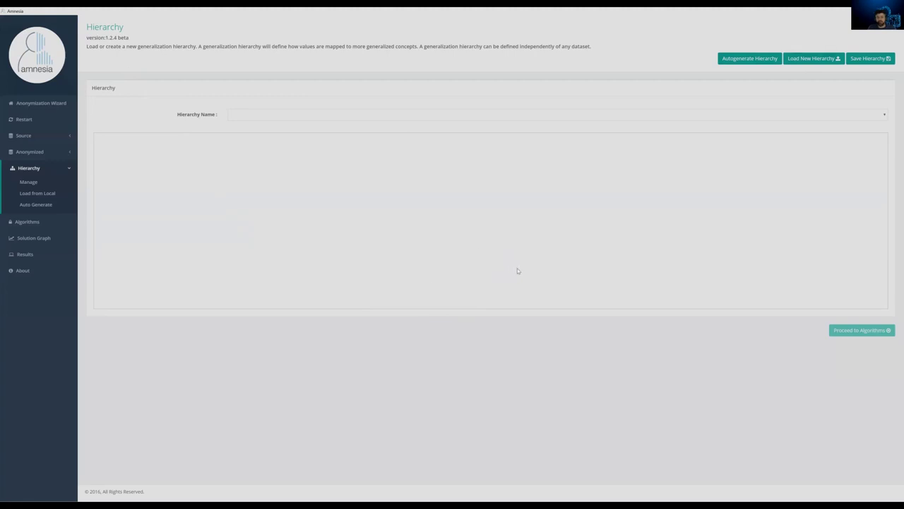
- Start autogenerating a hierarchy for the Date of birth attribute, using type Range and variable type Date
key(Return)
key(Return)
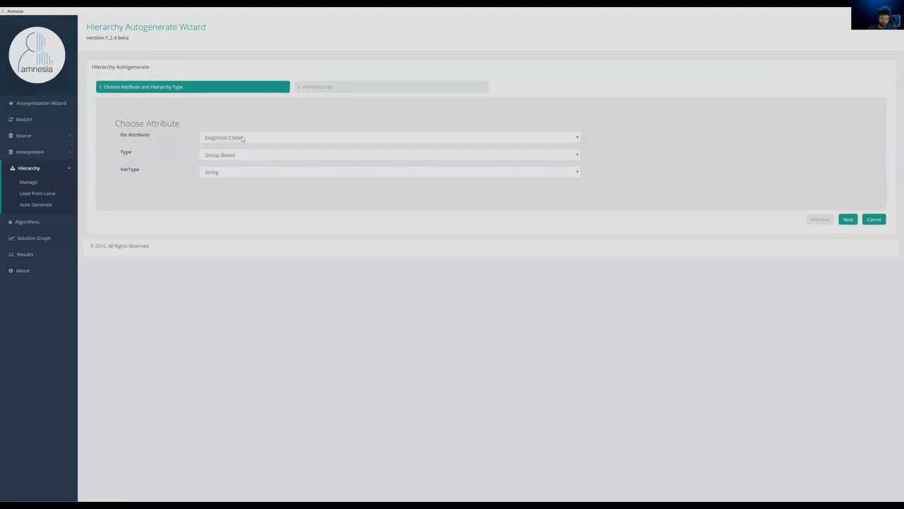
click(242, 140)
click(241, 139)
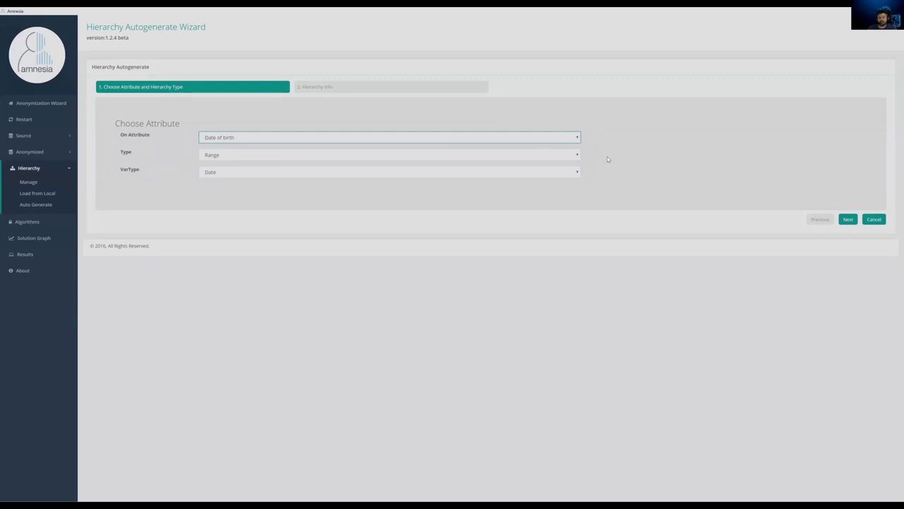
key(Tab)
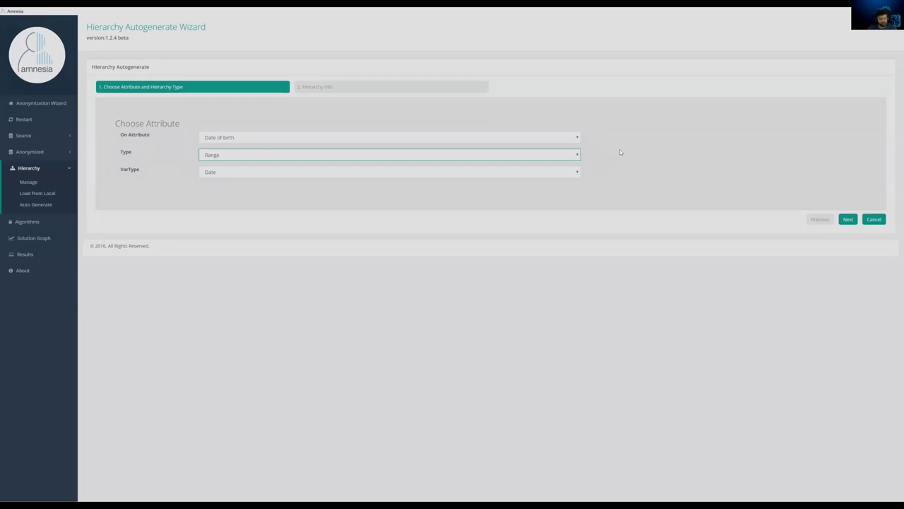
click(621, 151)
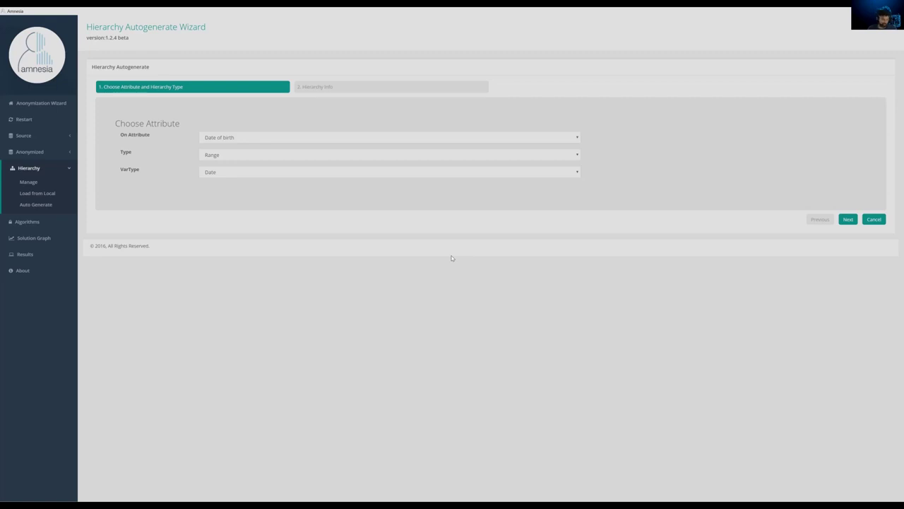
key(Return)
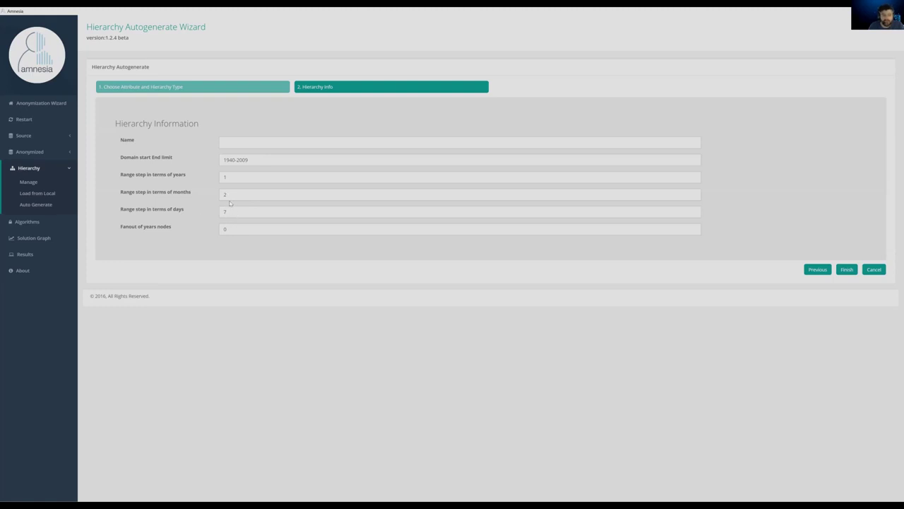
- Name the date hierarchy dhier, set its month range step to 3 and generate it
key(Tab)
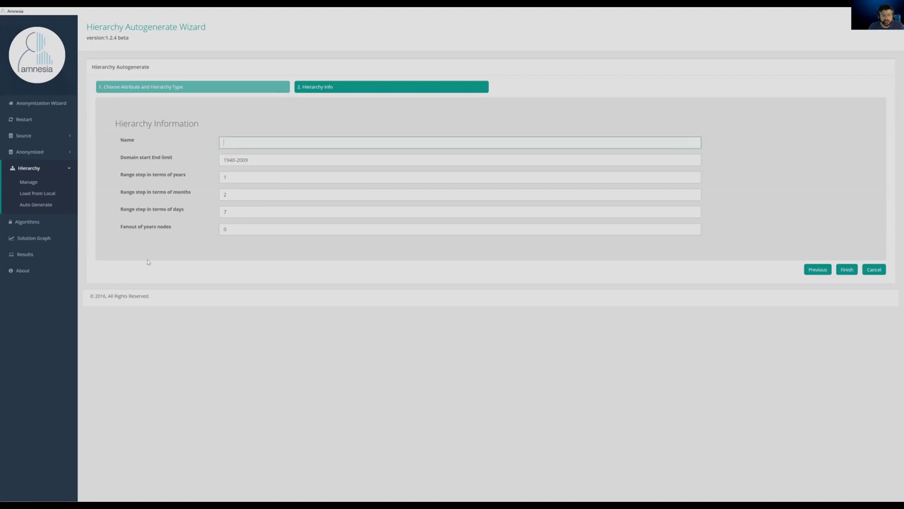
text(dates)
key(Tab)
key(Tab)
key(Tab)
key(Tab)
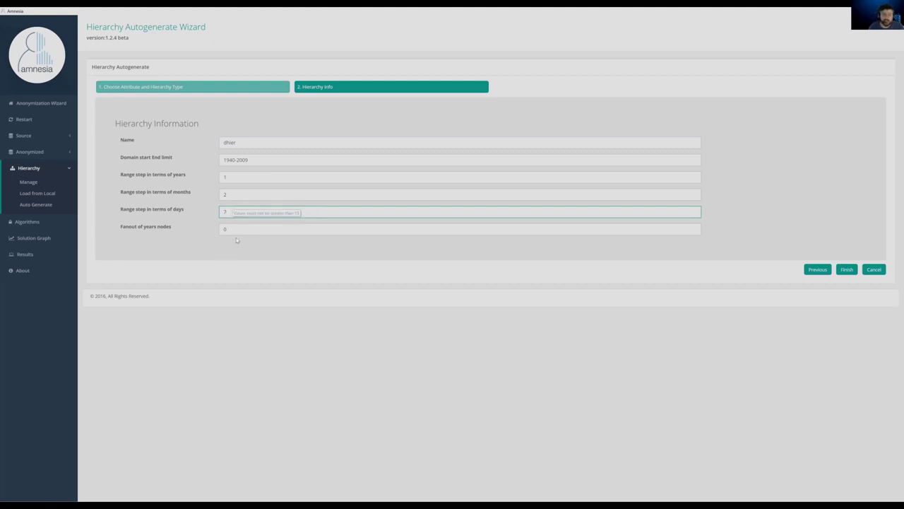
key(shift+Tab)
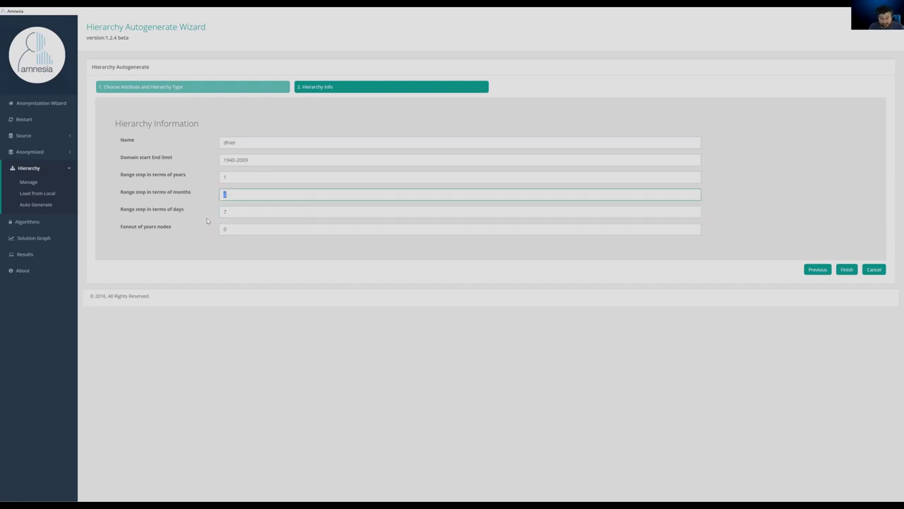
text(3)
key(shift+Tab)
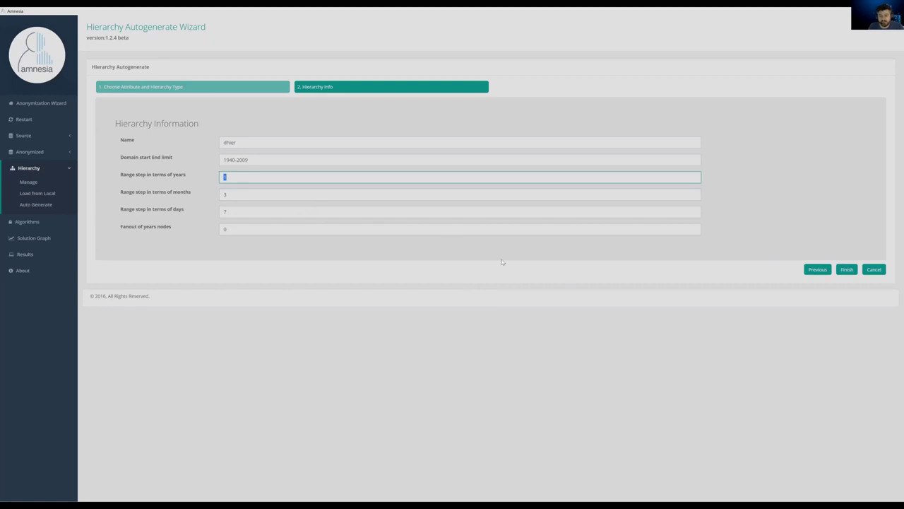
key(Return)
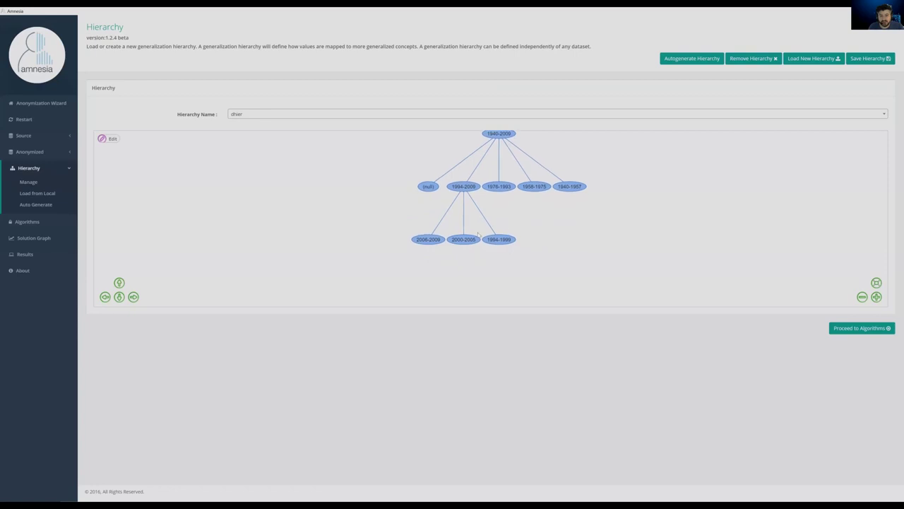
- Expand the branches of the dhier hierarchy and examine its levels from year ranges down to day ranges
click(447, 240)
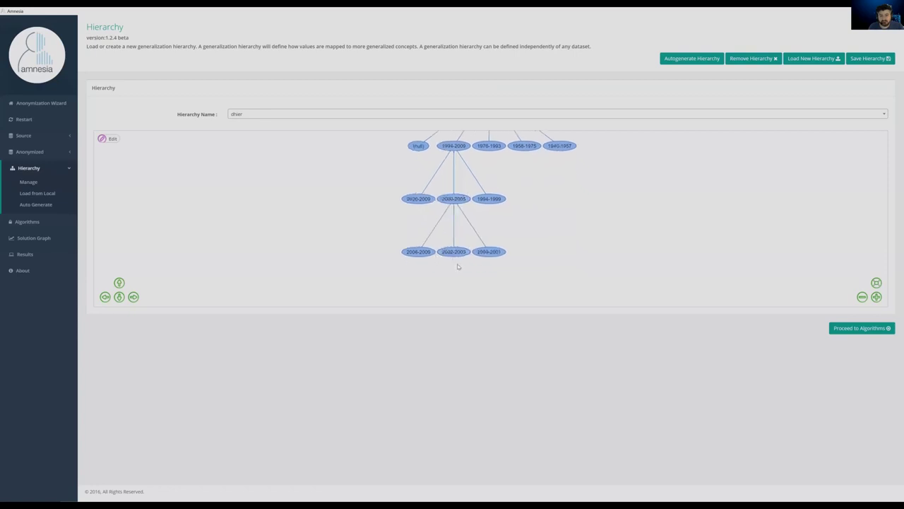
click(431, 222)
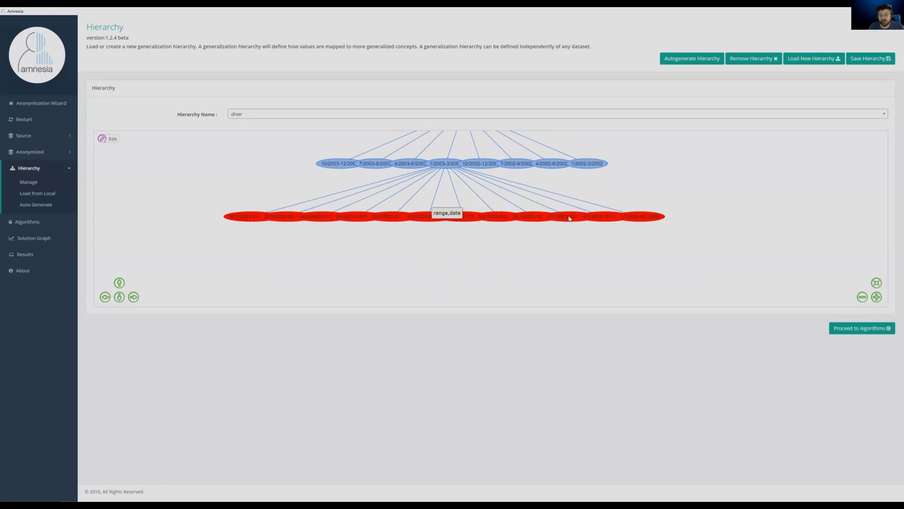
click(485, 223)
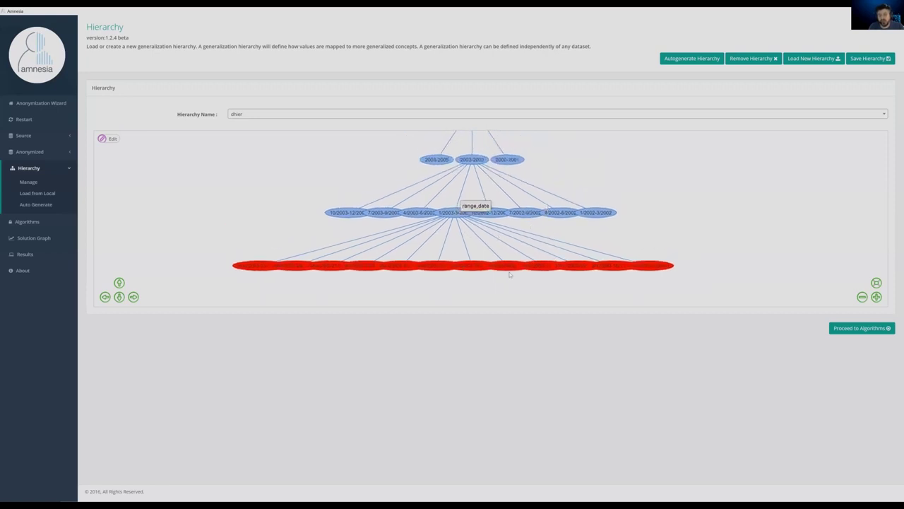
click(441, 219)
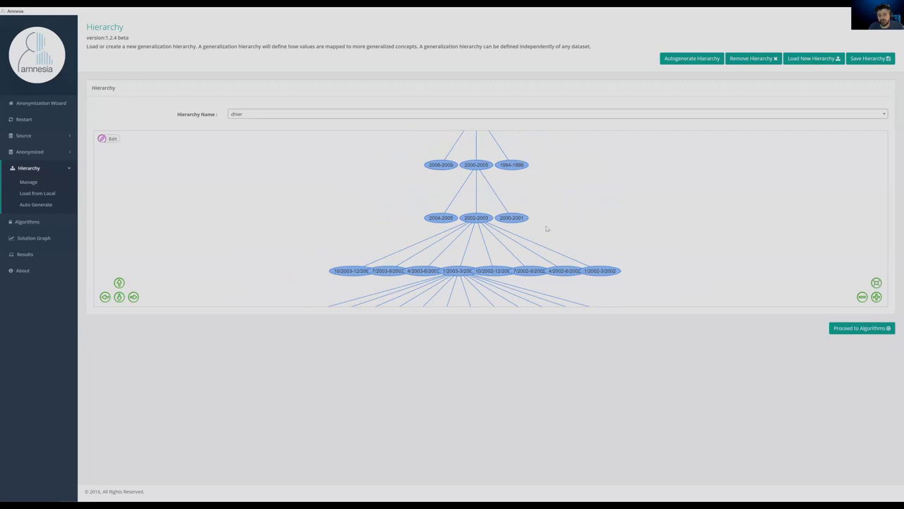
click(523, 222)
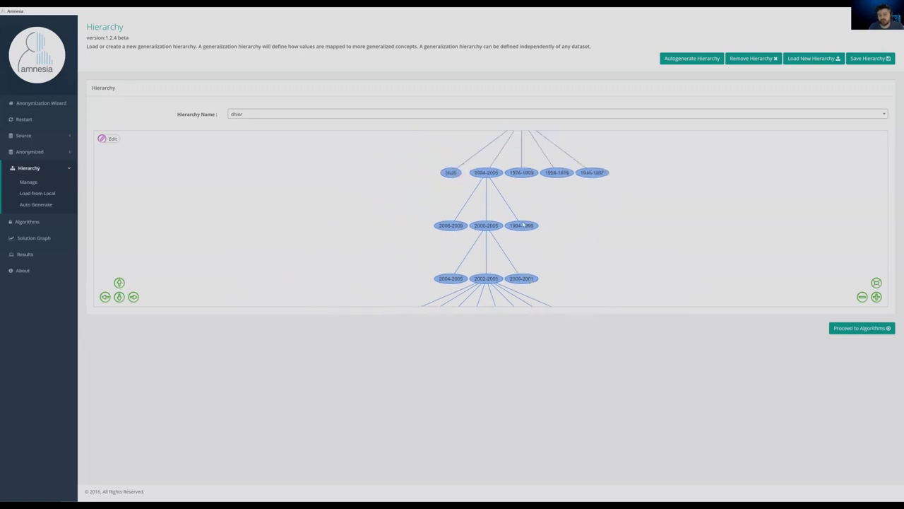
click(522, 225)
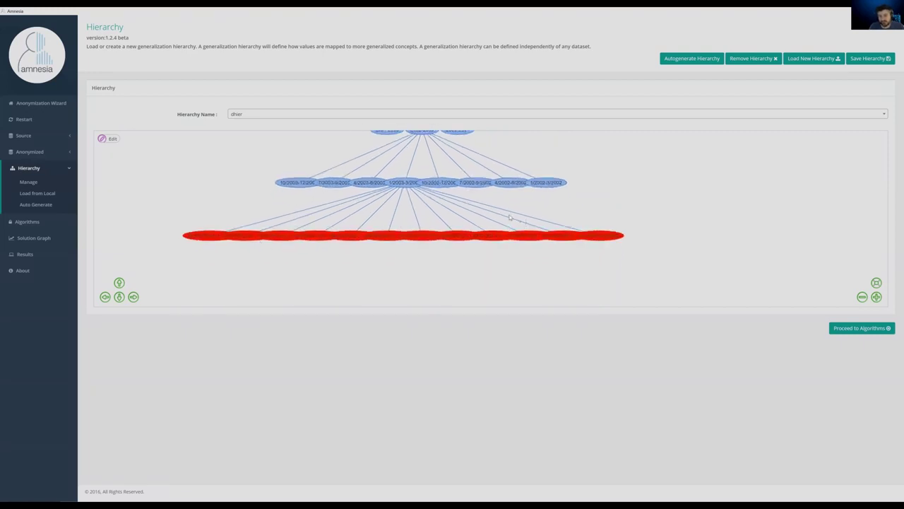
- Proceed to the algorithms and bind dhier to Date of birth and the marriage hierarchy to Marital Status
click(836, 327)
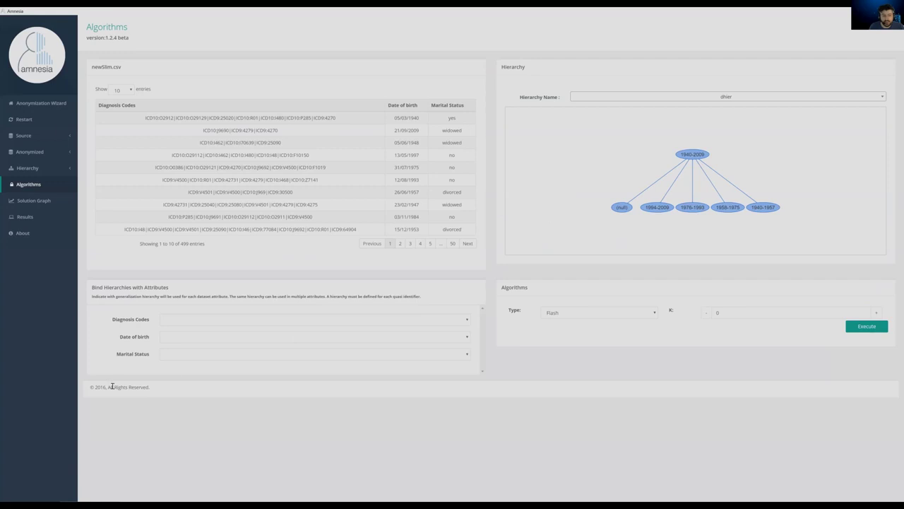
click(181, 337)
click(181, 350)
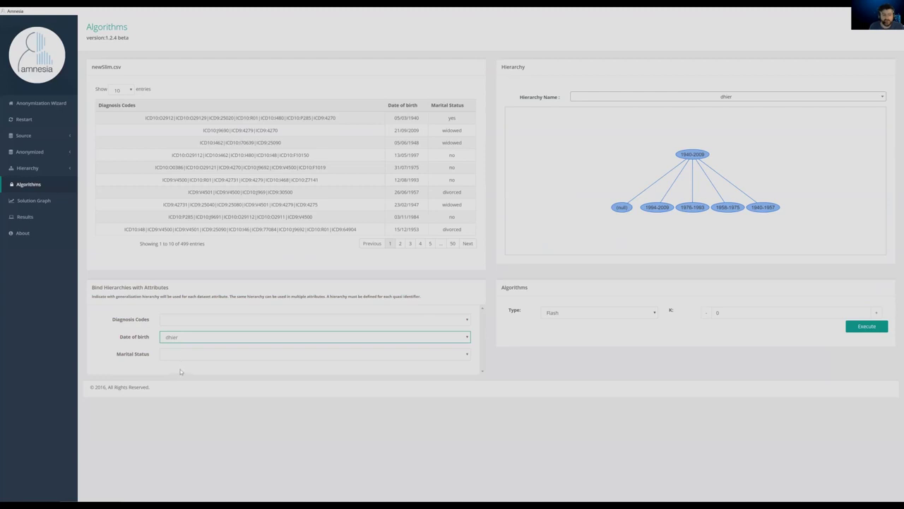
click(184, 354)
click(187, 369)
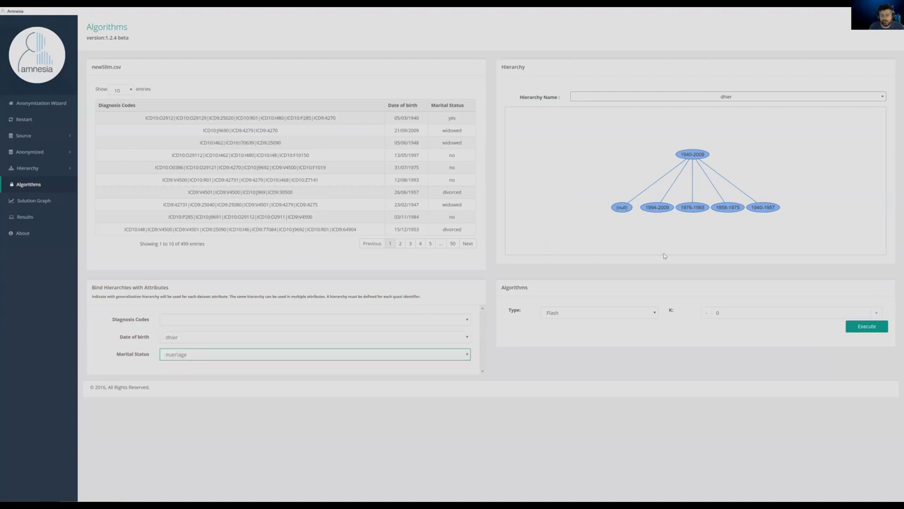
- Run the Flash anonymization algorithm with K set to 3
click(670, 315)
text(3)
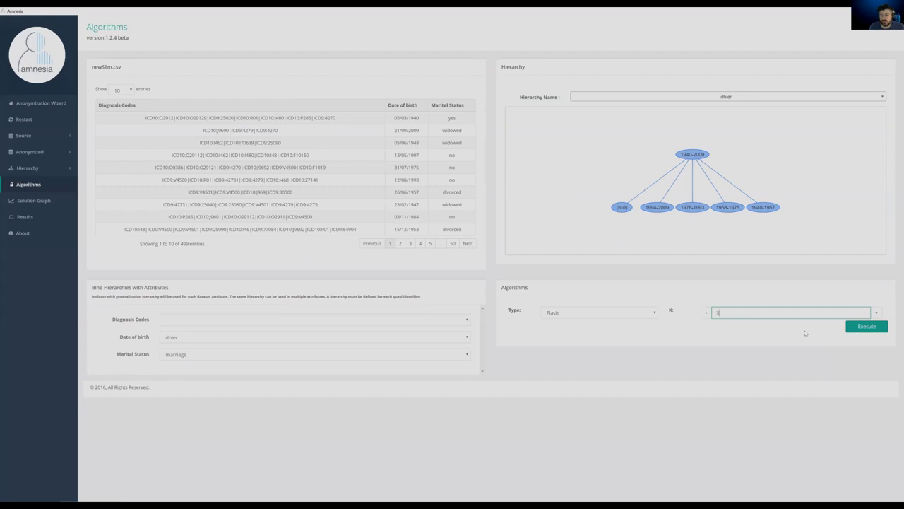
key(Return)
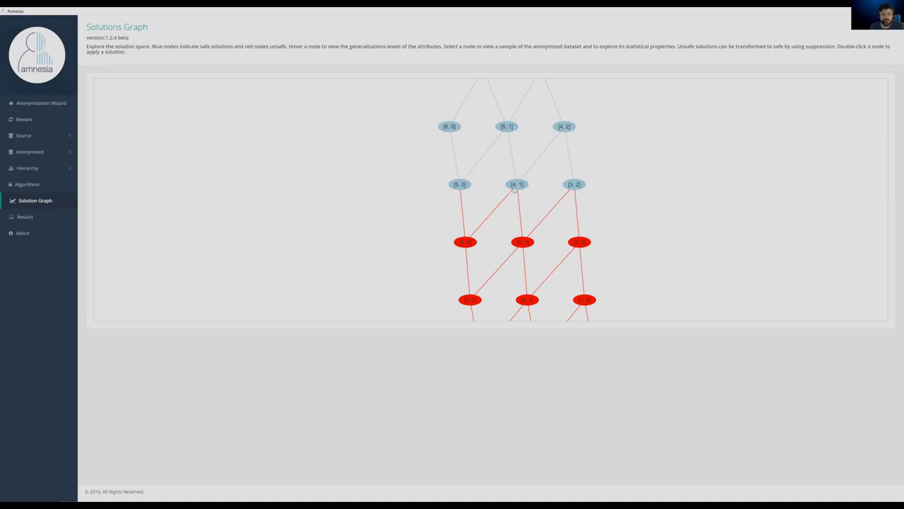
- Inspect the generalization levels of the safe solutions [4, 1] and [3, 2] in the solution graph
mouse_move(514, 189)
click(515, 178)
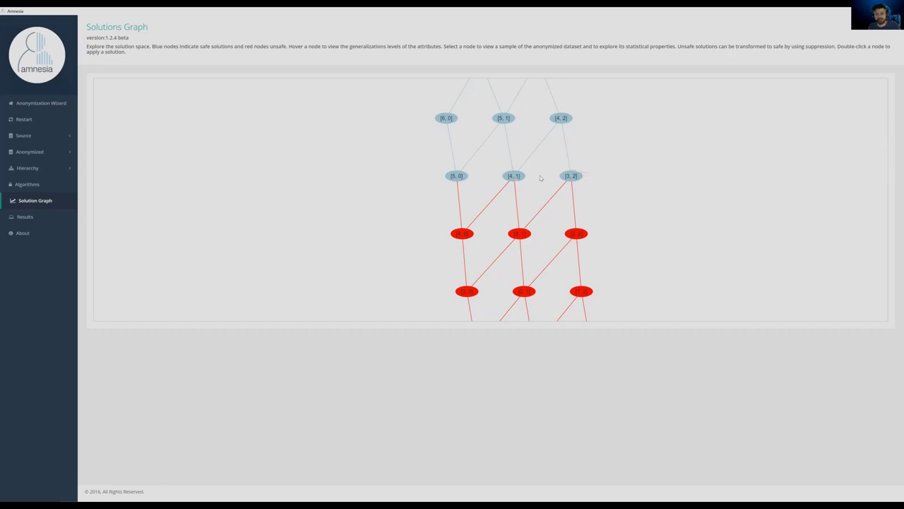
mouse_move(577, 182)
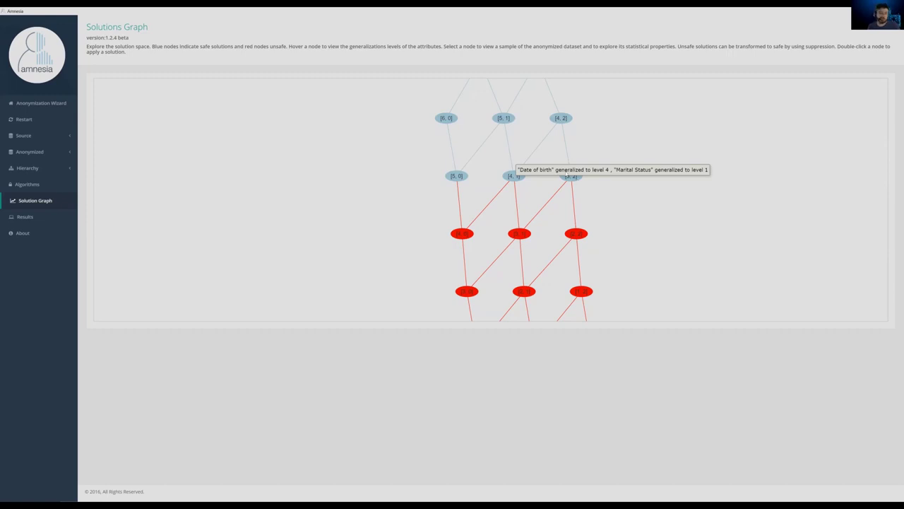
mouse_move(566, 181)
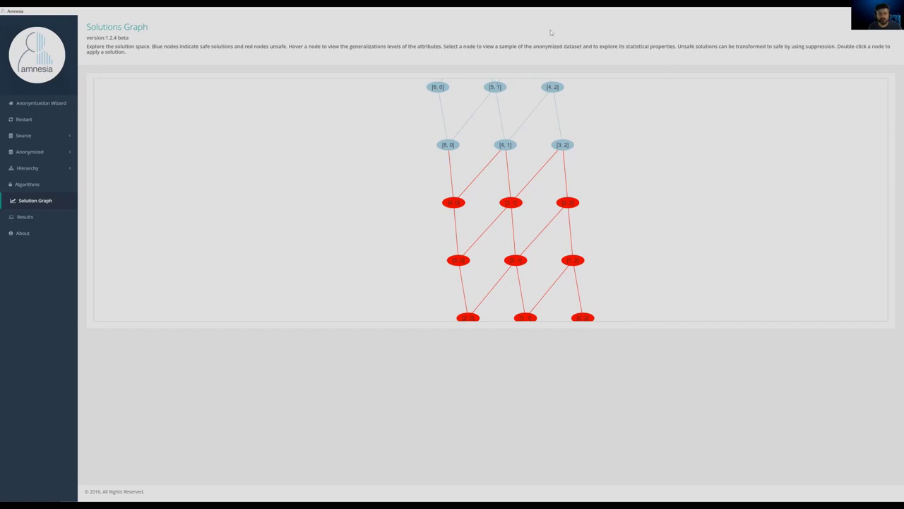
- Show the statistics of unsafe solution [3, 1] for Date of birth and Marital Status combined, and apply the solution with suppression
click(481, 107)
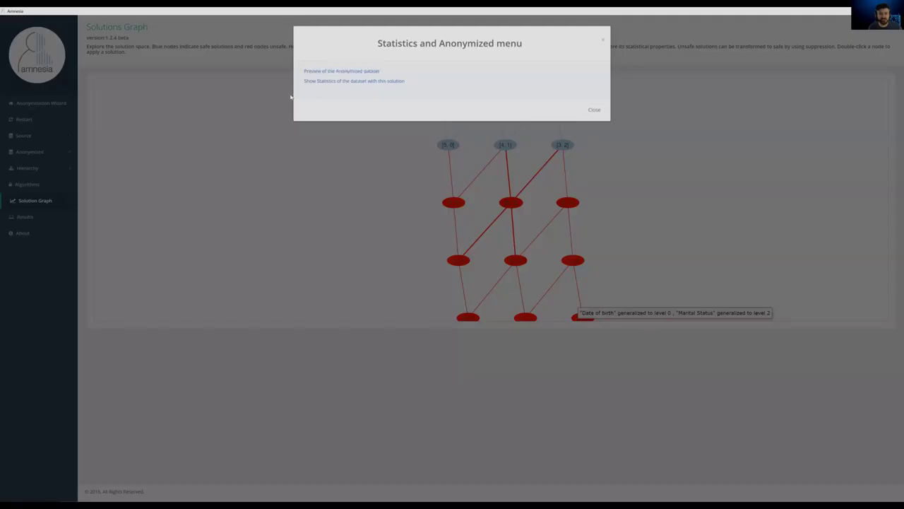
click(321, 80)
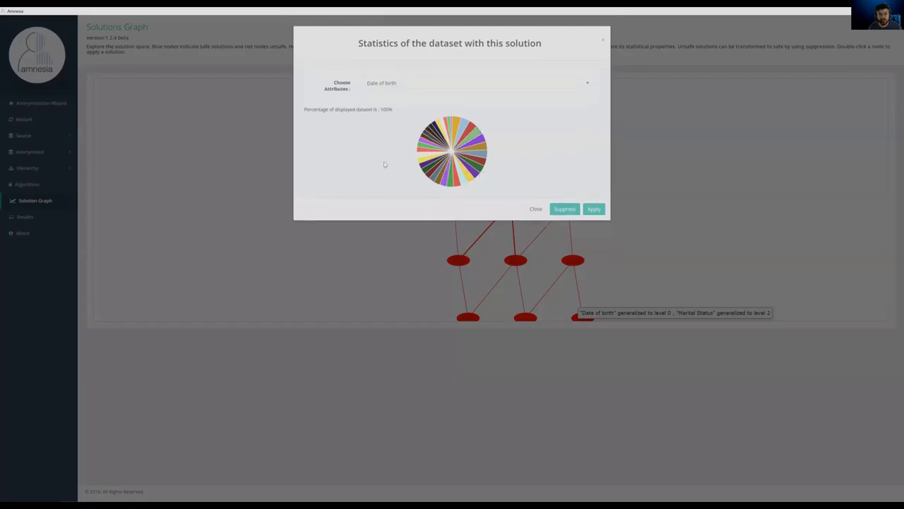
triple_click(337, 85)
key(alt+Down)
key(Down)
key(Return)
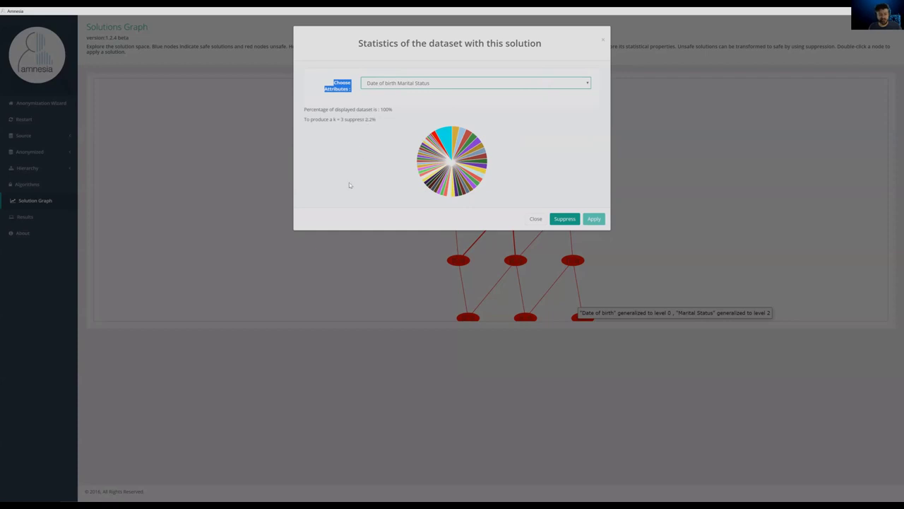
drag(375, 119, 364, 120)
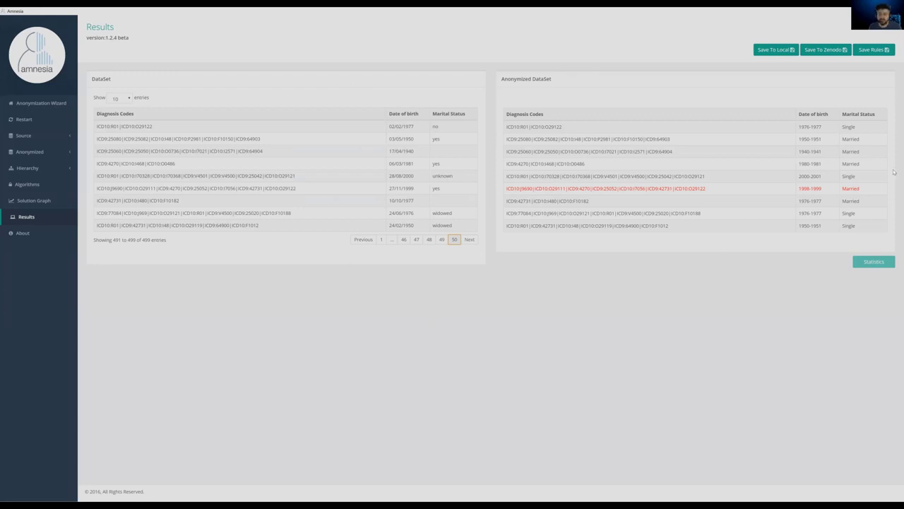
- Open the local save dialog for the anonymized dataset and cancel it
click(774, 49)
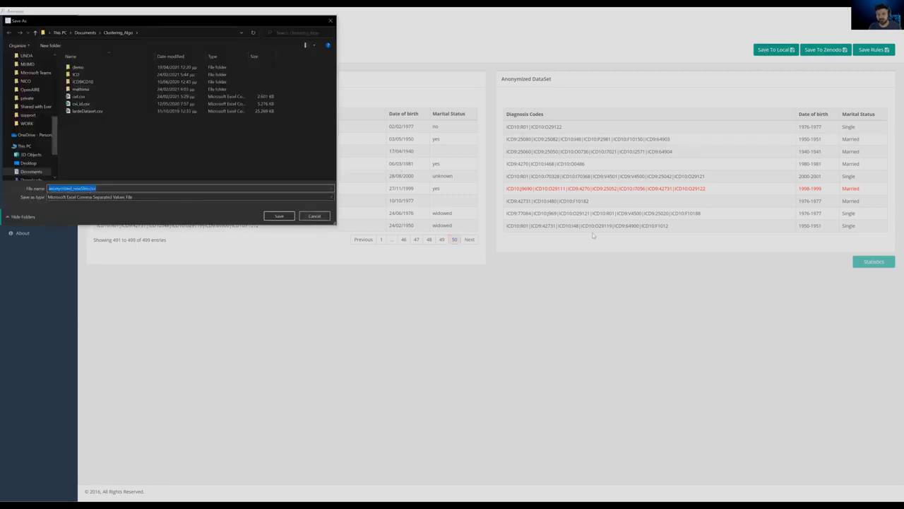
click(314, 215)
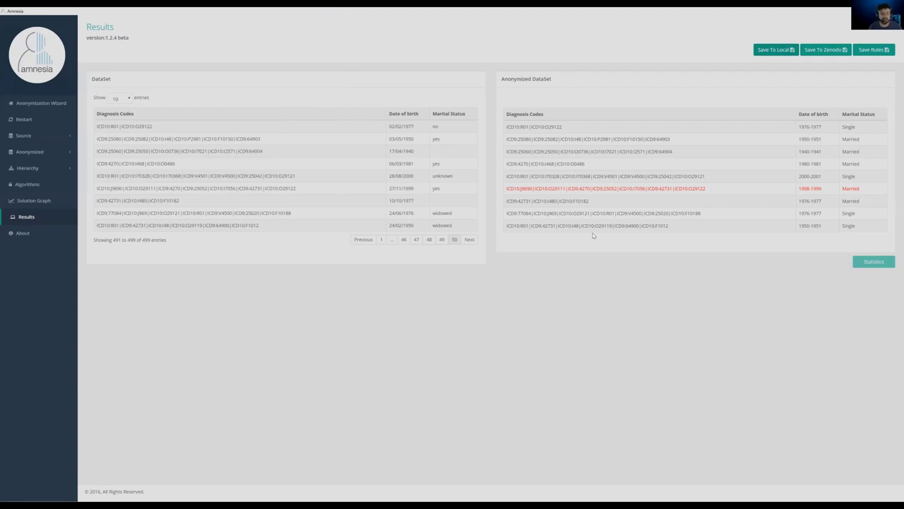